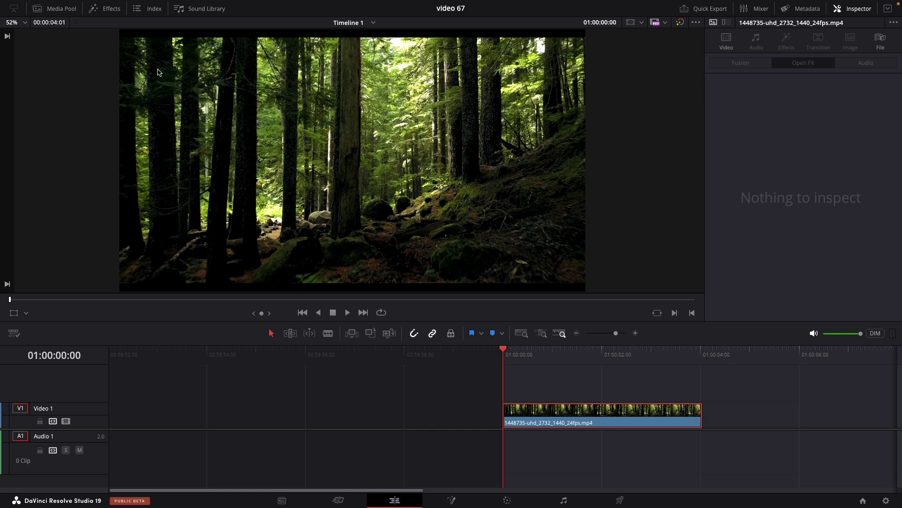
Search the effects library for 'light' and apply Light Rays to the forest clip.
{"action": "left_click", "coordinate": [111, 8]}
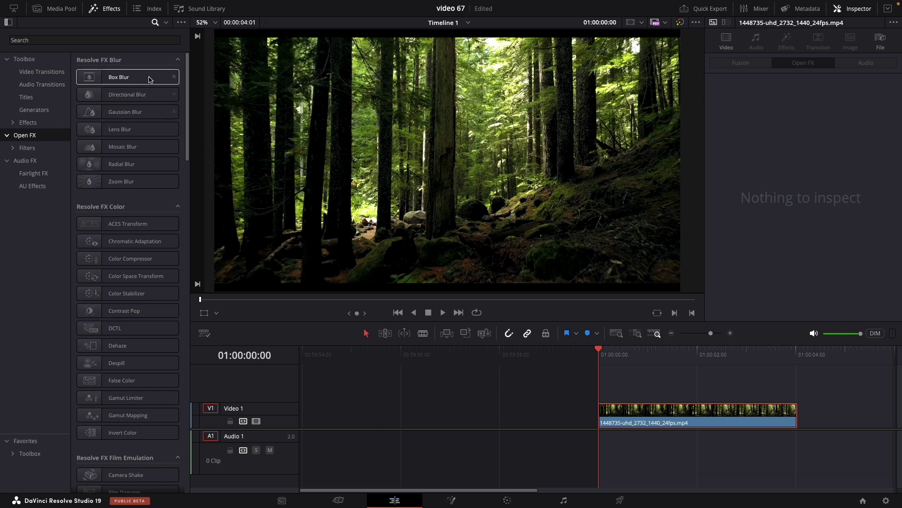
{"action": "left_click", "coordinate": [156, 23]}
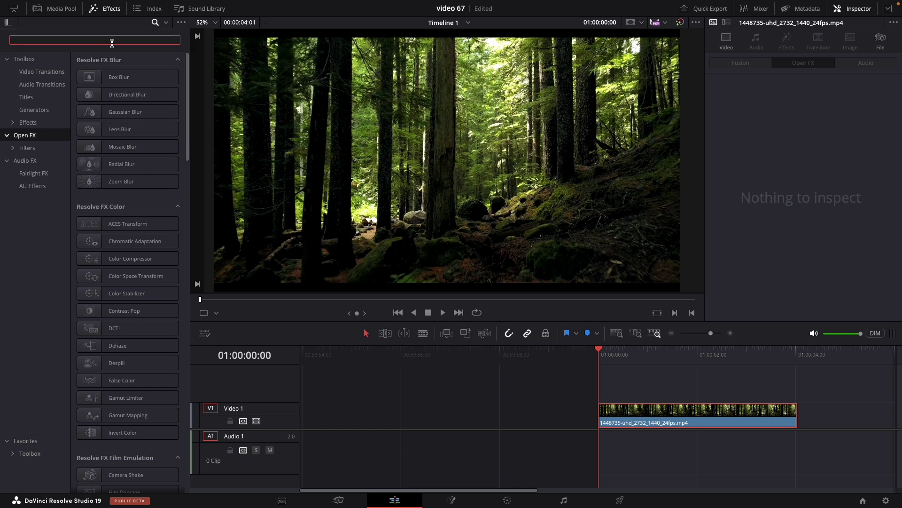
{"action": "type", "text": "lig"}
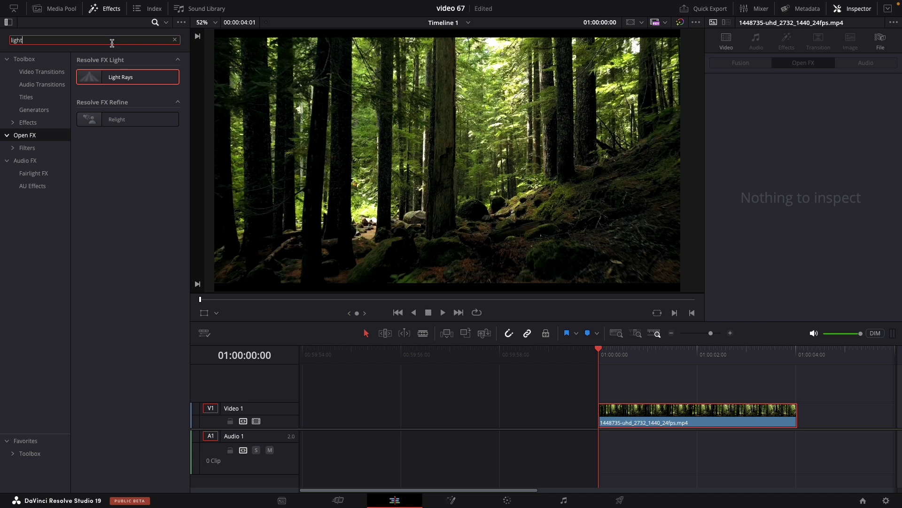
{"action": "type", "text": "ht"}
{"action": "double_click", "coordinate": [122, 77]}
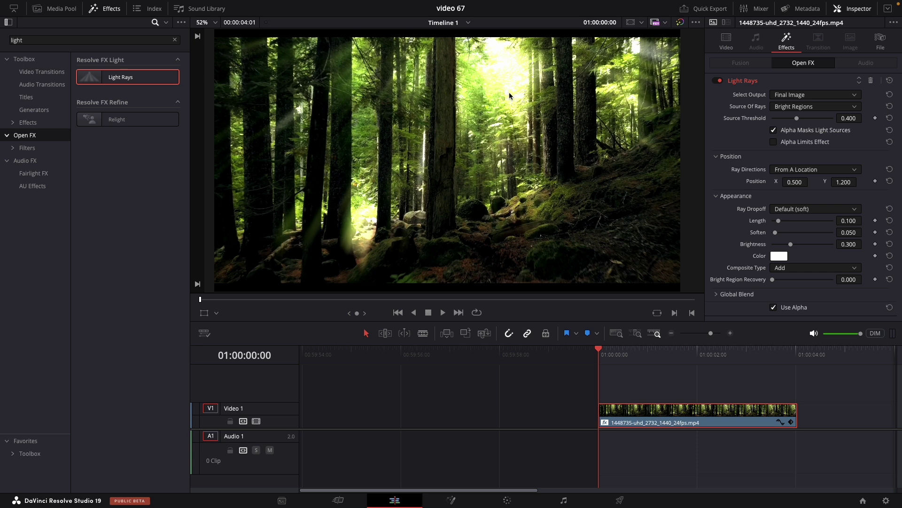
Toggle Light Rays off and on to compare before and after, and close the effects library.
{"action": "left_click", "coordinate": [720, 82]}
{"action": "left_click", "coordinate": [720, 82]}
{"action": "left_click", "coordinate": [721, 82]}
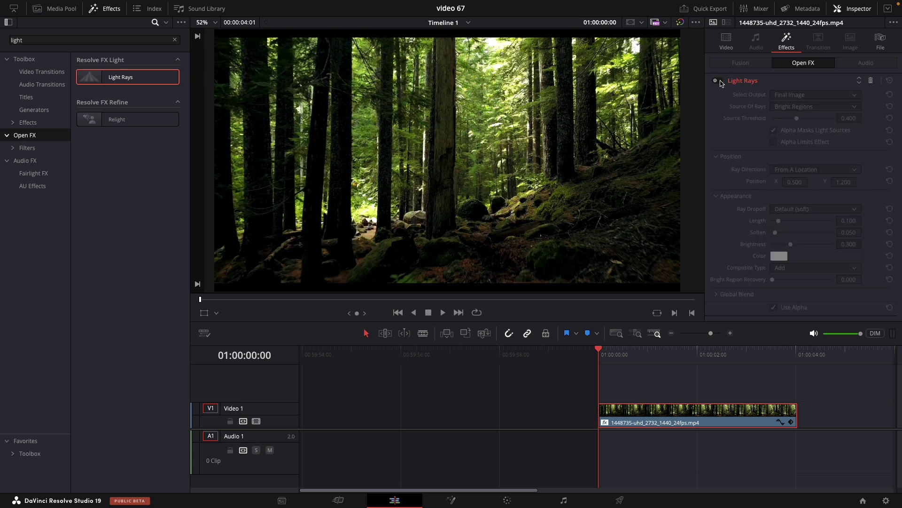
{"action": "left_click", "coordinate": [721, 82]}
{"action": "left_click", "coordinate": [108, 9]}
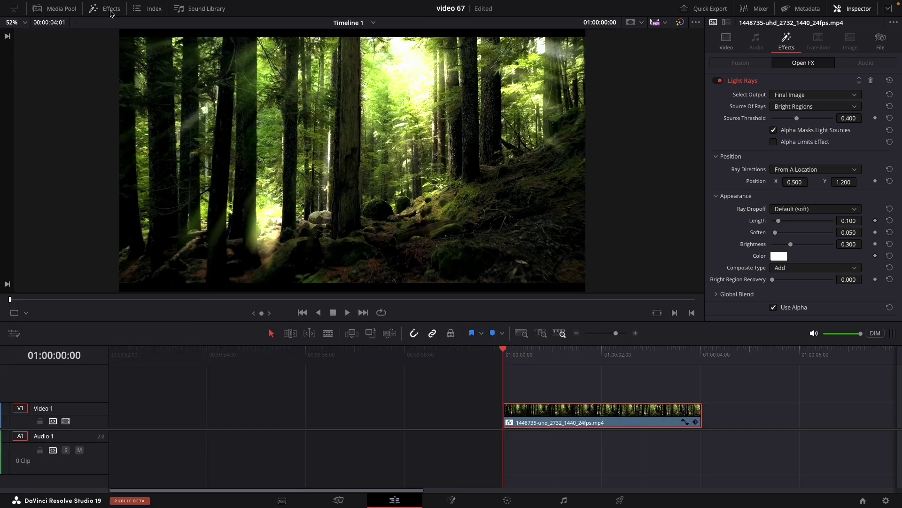
{"action": "left_click", "coordinate": [720, 82]}
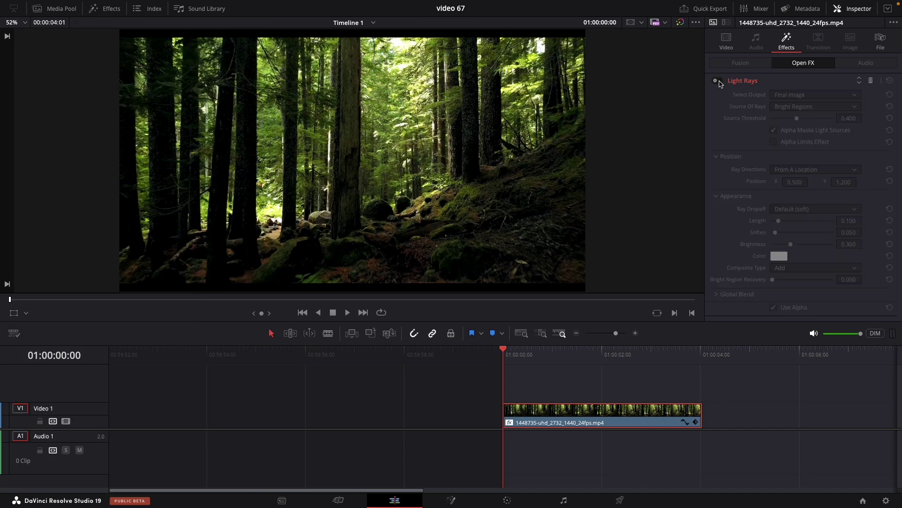
{"action": "left_click", "coordinate": [721, 82]}
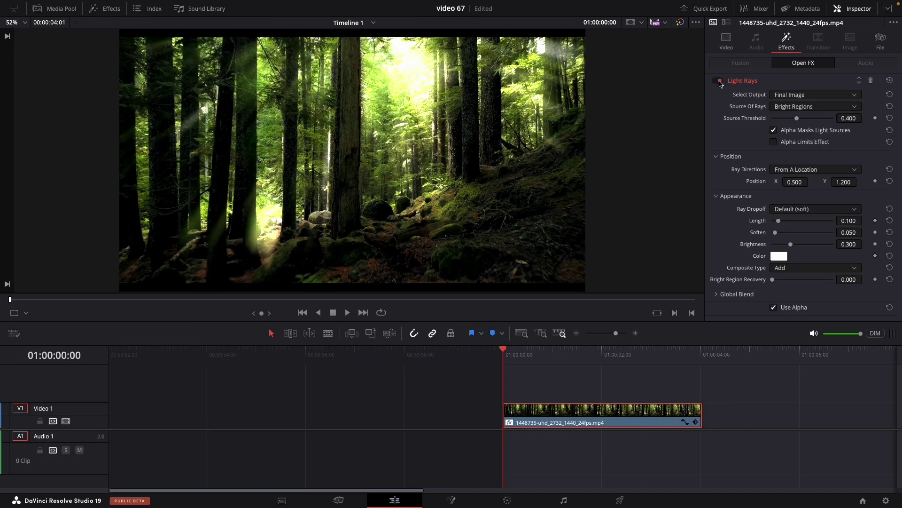
Switch Select Output between Light Rays Alone and Source Regions to inspect the rays.
{"action": "left_click", "coordinate": [821, 95]}
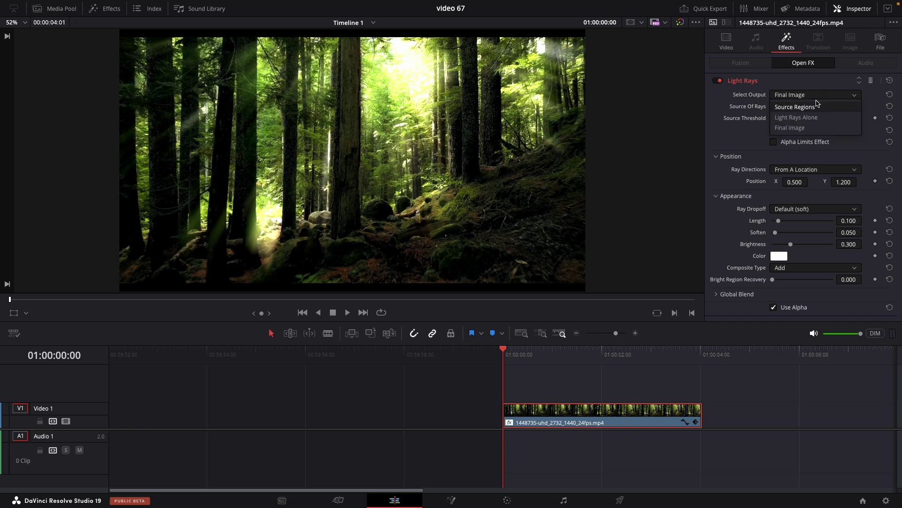
{"action": "left_click", "coordinate": [799, 117]}
{"action": "left_click", "coordinate": [802, 96]}
{"action": "left_click", "coordinate": [798, 107]}
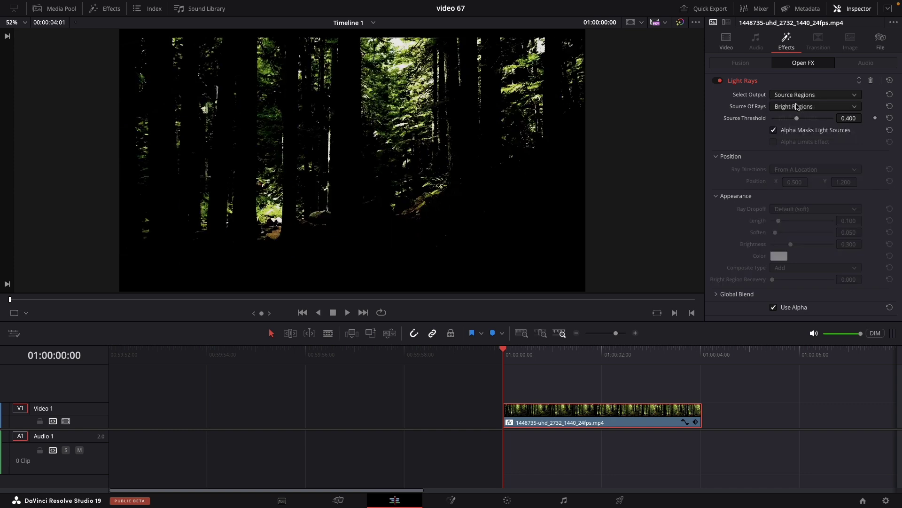
{"action": "left_click", "coordinate": [797, 97]}
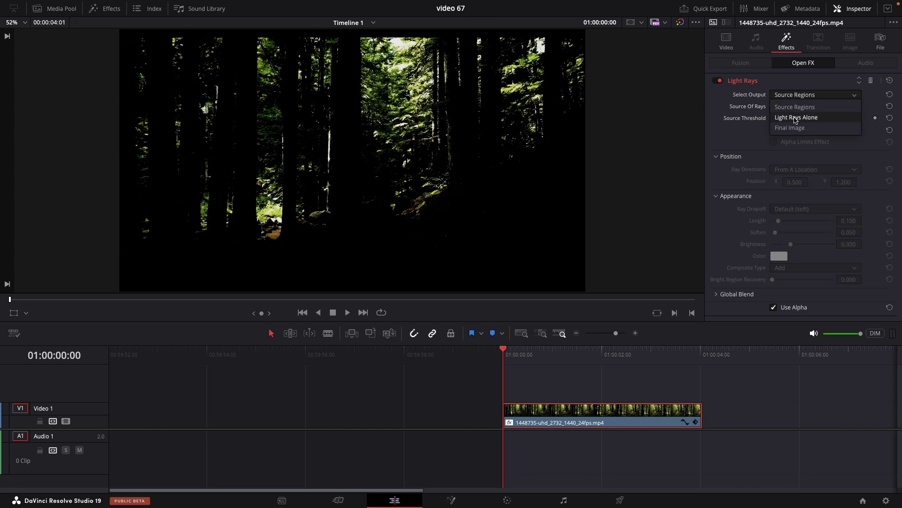
{"action": "left_click", "coordinate": [795, 118]}
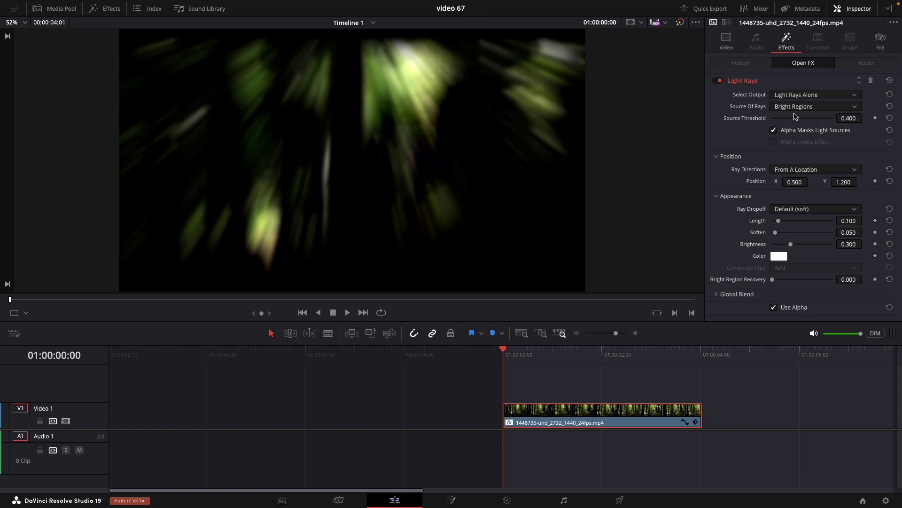
With Source Regions showing, raise Source Threshold to 0.659.
{"action": "left_click", "coordinate": [797, 96]}
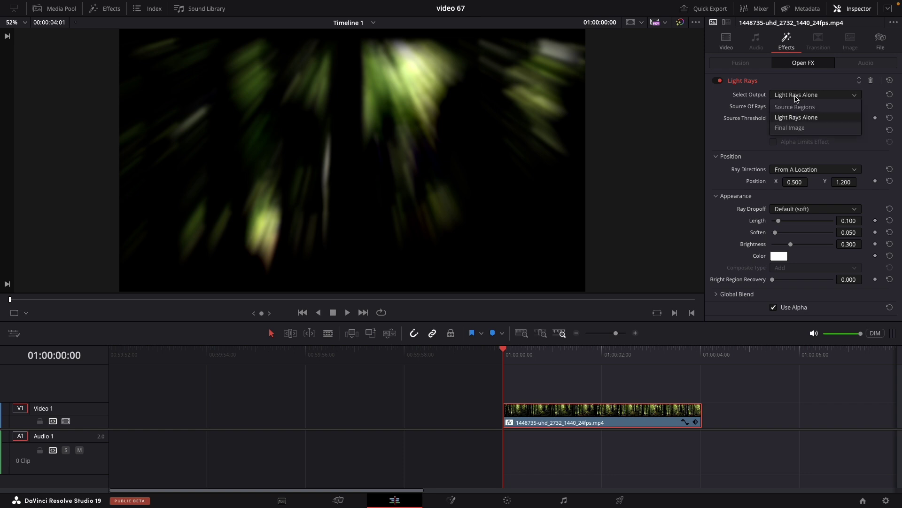
{"action": "left_click", "coordinate": [793, 107]}
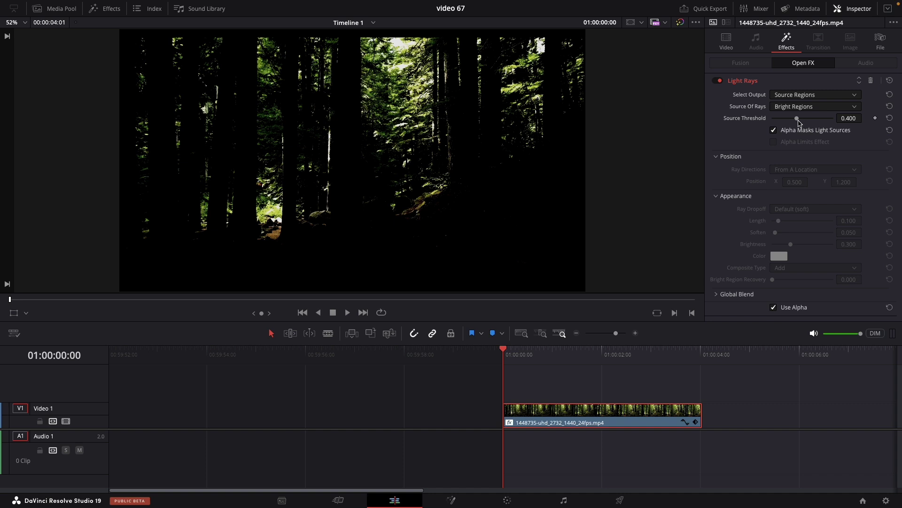
{"action": "mouse_move", "coordinate": [799, 121]}
{"action": "left_mouse_down"}
{"action": "mouse_move", "coordinate": [831, 121]}
{"action": "mouse_move", "coordinate": [813, 120]}
{"action": "left_mouse_up"}
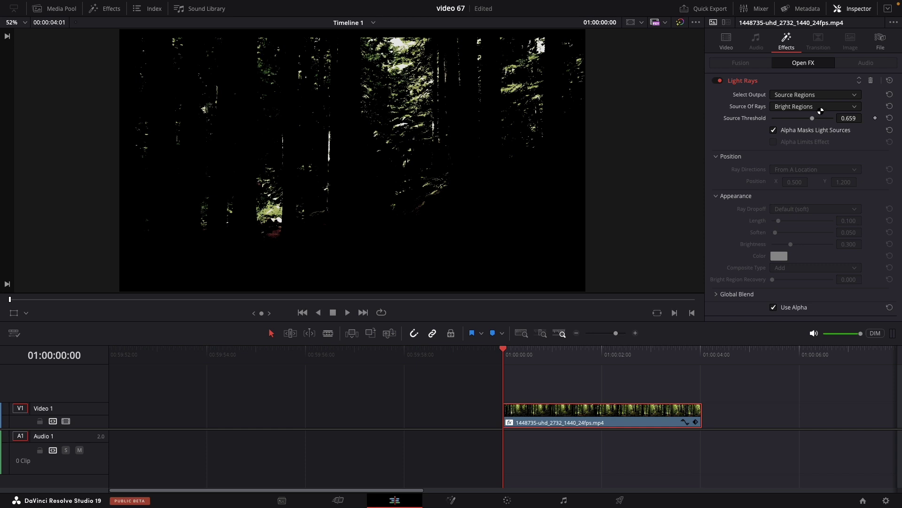
{"action": "left_click", "coordinate": [818, 96]}
Return to Final Image, place the ray origin at X 0.514, Y 2.000, and set Length 0.209.
{"action": "left_click", "coordinate": [802, 126]}
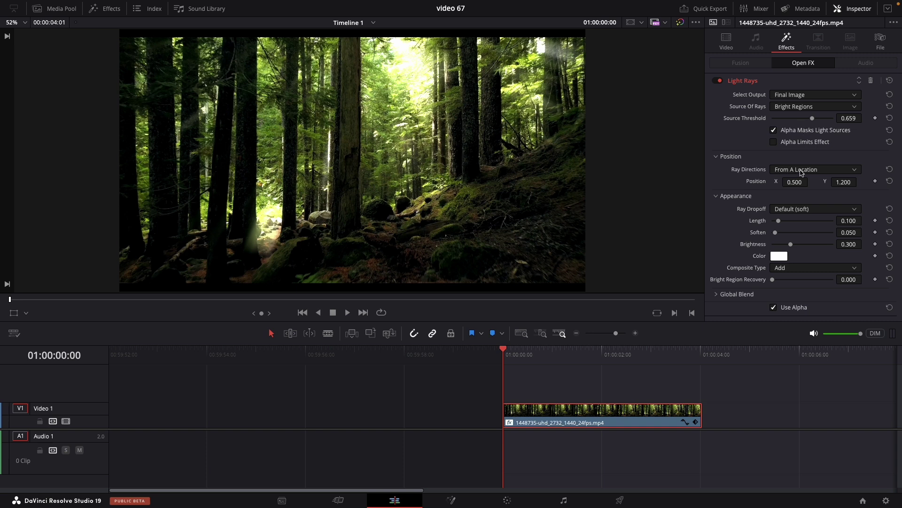
{"action": "left_click_drag", "start_coordinate": [796, 182], "coordinate": [787, 242]}
{"action": "left_click_drag", "start_coordinate": [795, 182], "coordinate": [794, 182]}
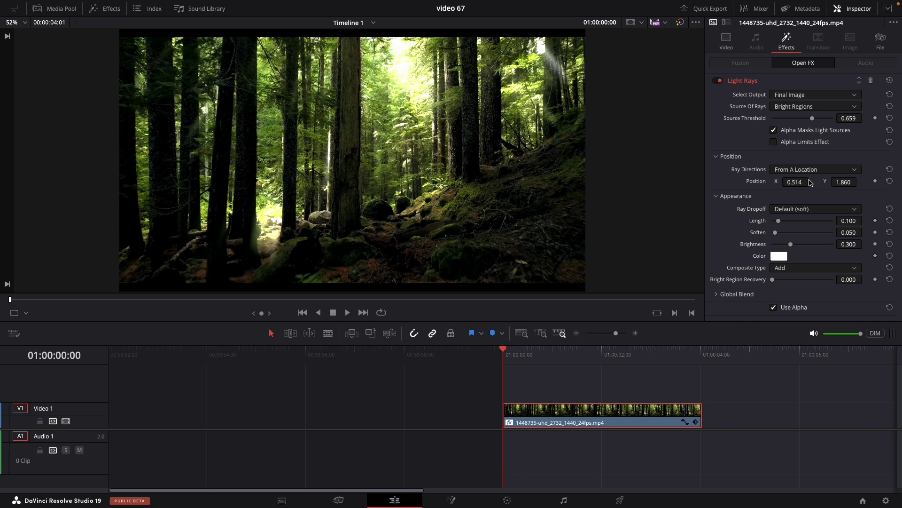
{"action": "left_click_drag", "start_coordinate": [840, 183], "coordinate": [877, 183]}
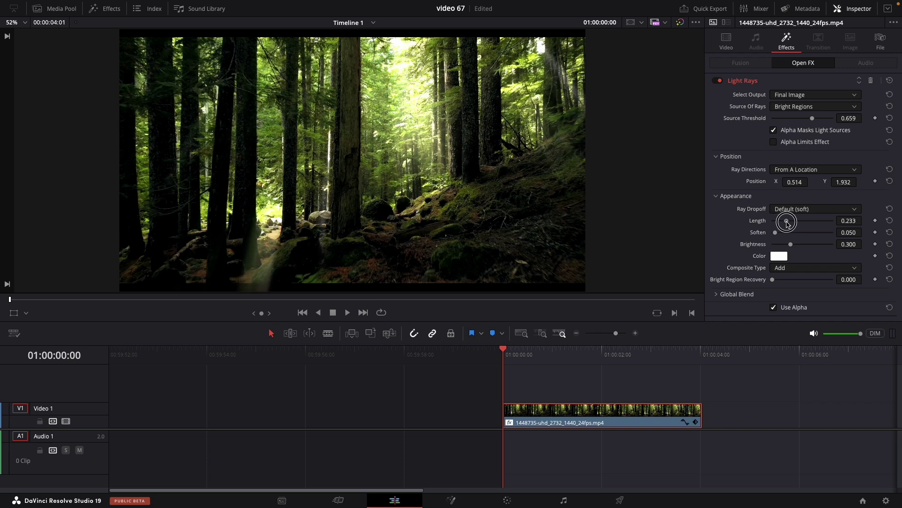
{"action": "left_click_drag", "start_coordinate": [780, 221], "coordinate": [786, 223]}
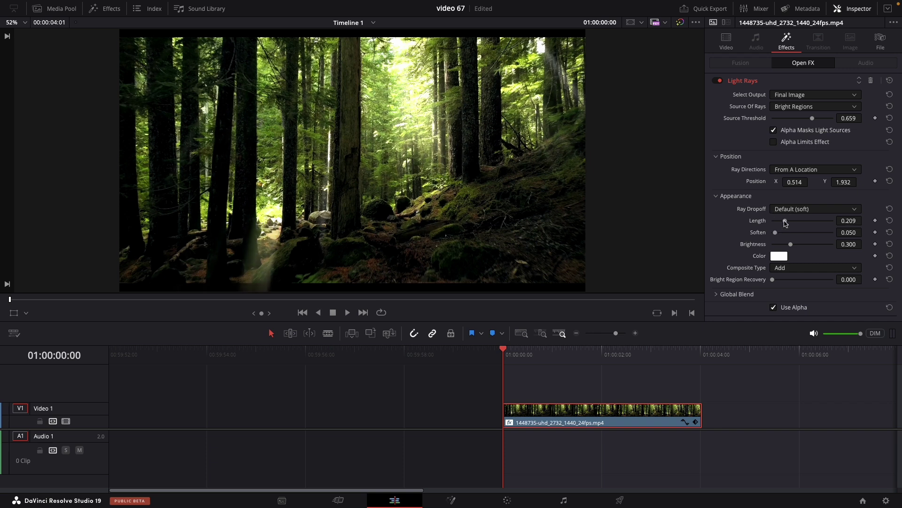
{"action": "left_click_drag", "start_coordinate": [848, 182], "coordinate": [860, 182]}
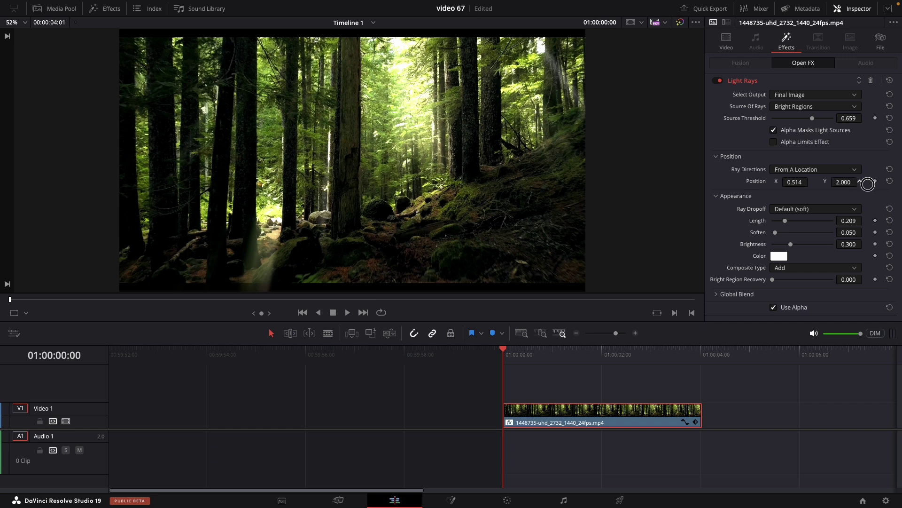
{"action": "left_click", "coordinate": [884, 182]}
Nudge Position X to 0.512, save the project, and set Soften 0.178 and Brightness 0.256.
{"action": "mouse_move", "coordinate": [793, 184]}
{"action": "left_mouse_down"}
{"action": "mouse_move", "coordinate": [774, 182]}
{"action": "mouse_move", "coordinate": [792, 182]}
{"action": "left_mouse_up"}
{"action": "key", "text": "ctrl+s"}
{"action": "left_click_drag", "start_coordinate": [775, 232], "coordinate": [789, 245]}
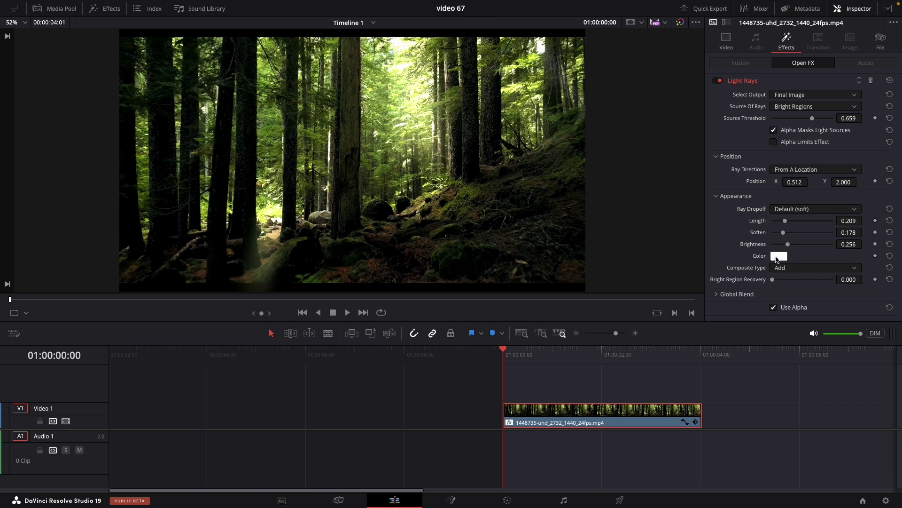
Set Composite Type to Screen and open the ray Color picker.
{"action": "left_click", "coordinate": [783, 269]}
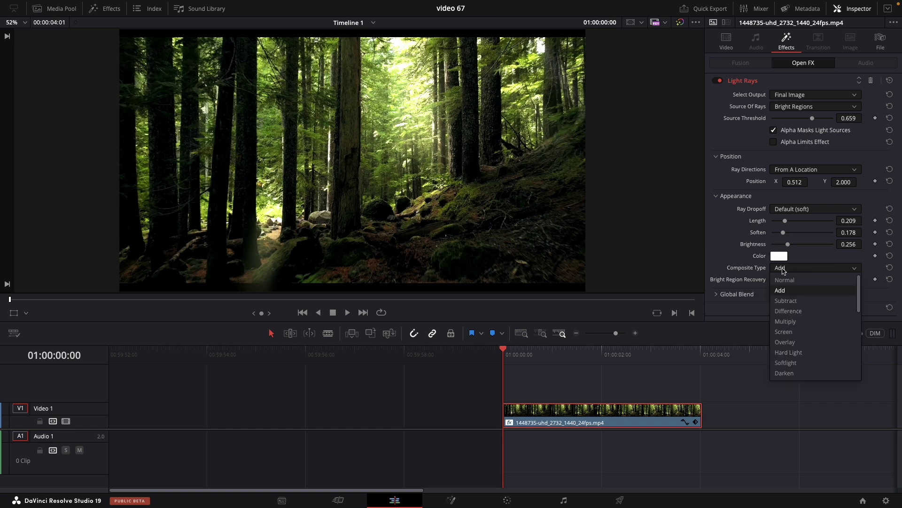
{"action": "left_click", "coordinate": [788, 332]}
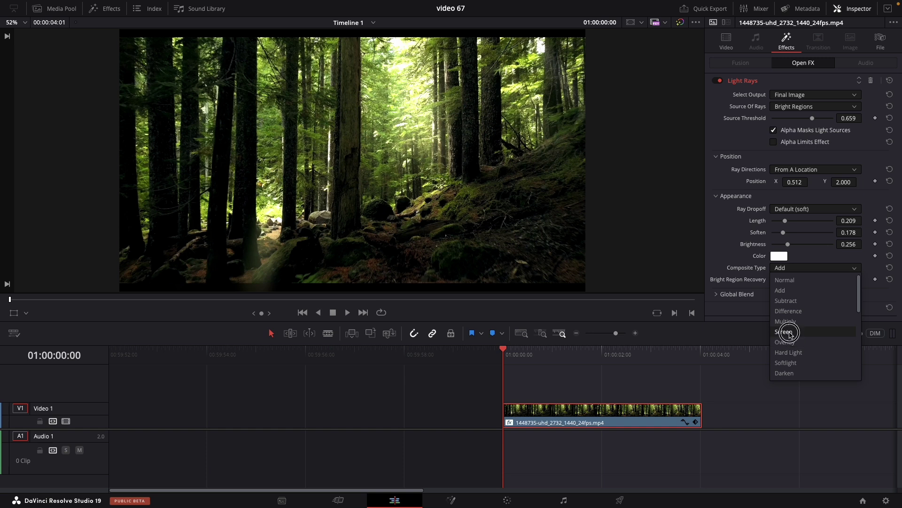
{"action": "left_click", "coordinate": [779, 256]}
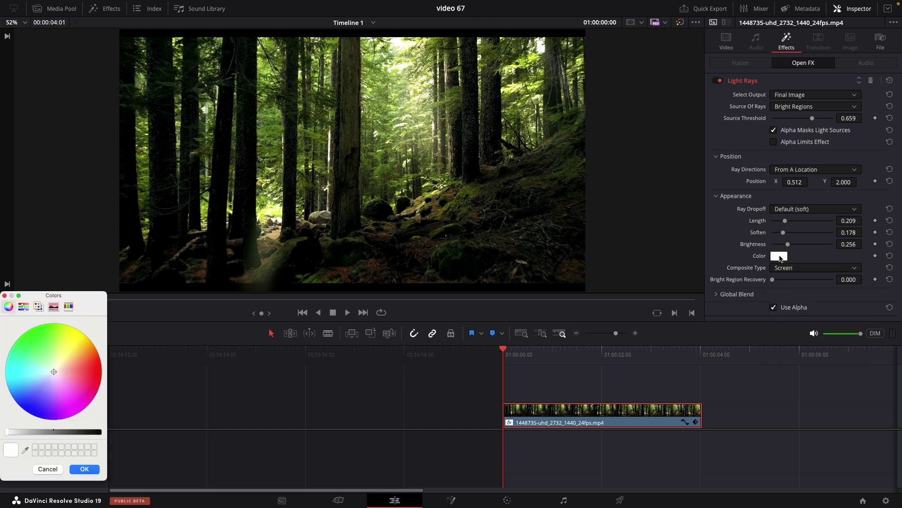
Sample a pale yellow from the forest image for the ray colour, close the picker, and play the clip.
{"action": "left_click", "coordinate": [24, 449]}
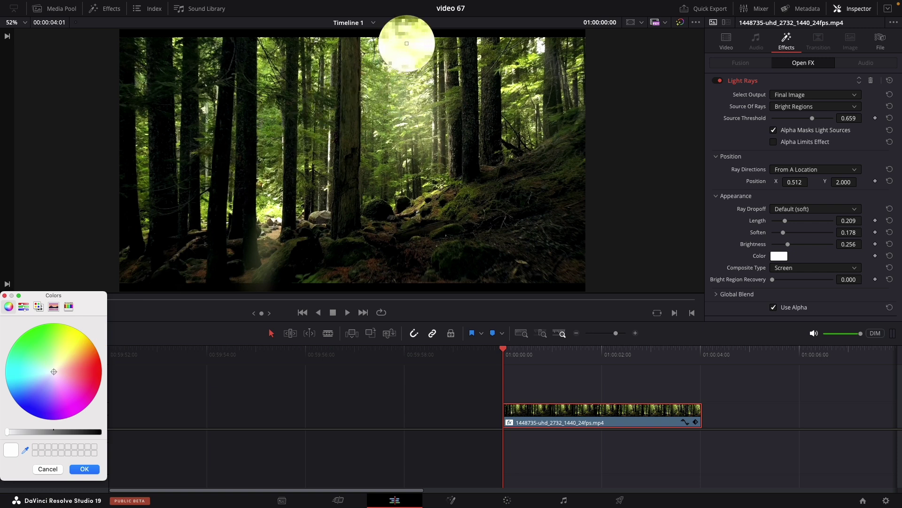
{"action": "left_click", "coordinate": [406, 44]}
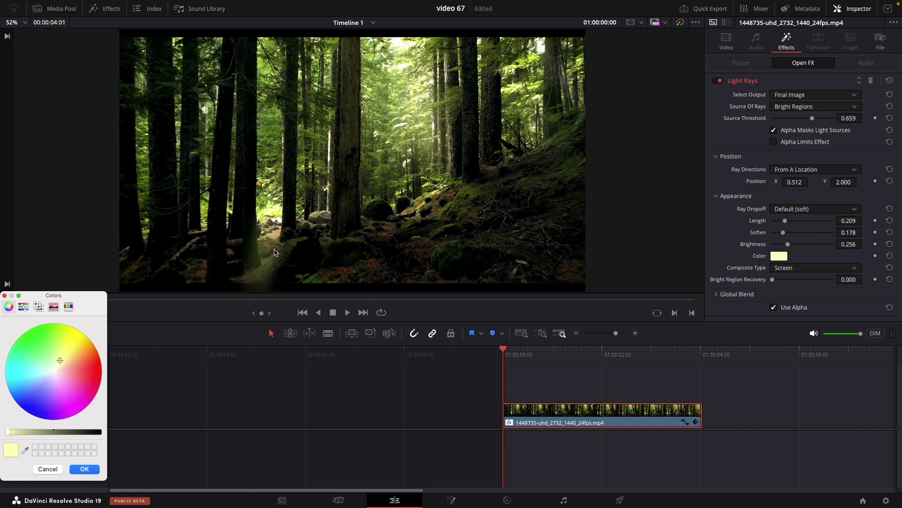
{"action": "left_click", "coordinate": [4, 296]}
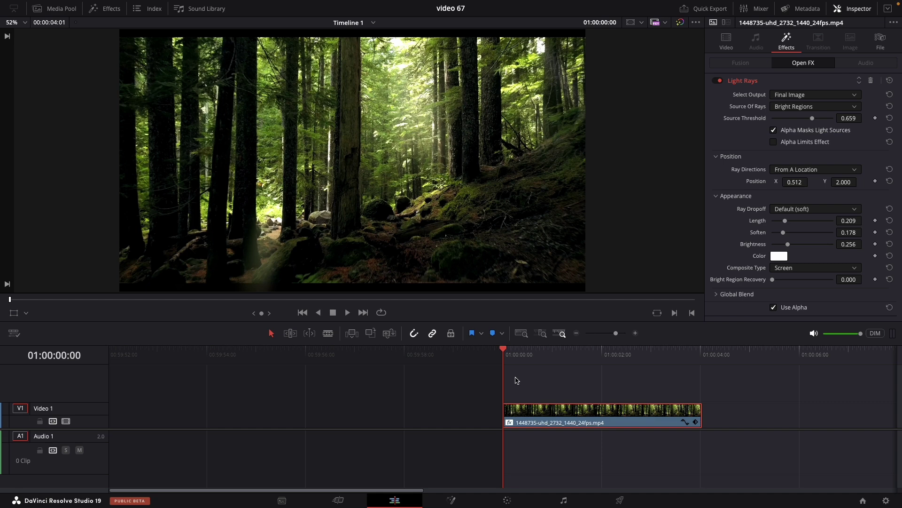
{"action": "key", "text": "space"}
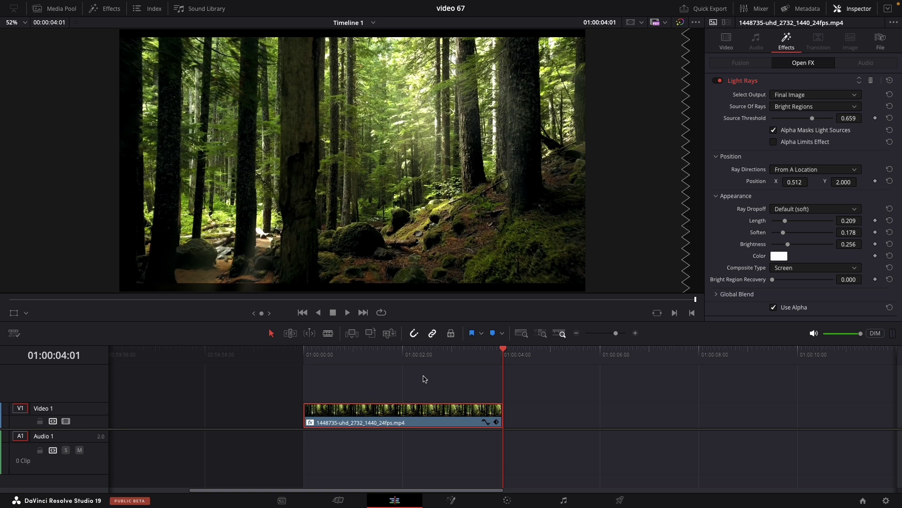
{"action": "key", "text": "Home"}
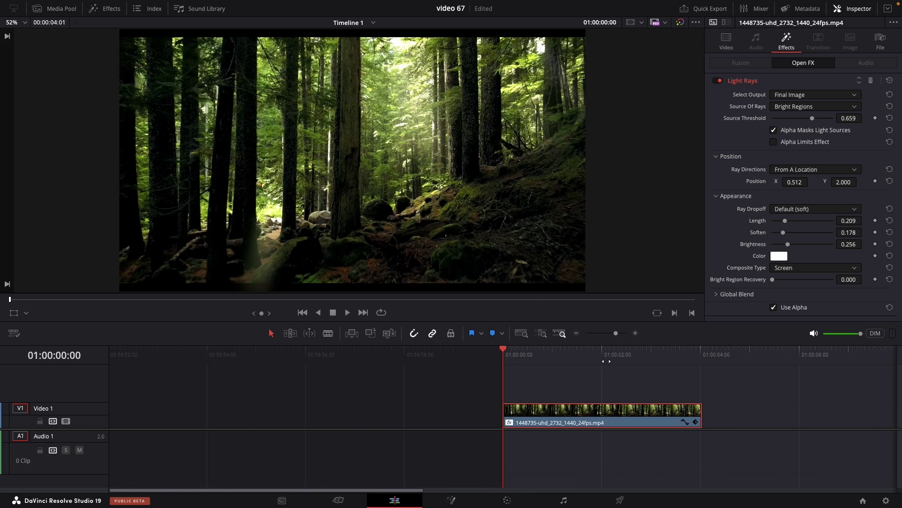